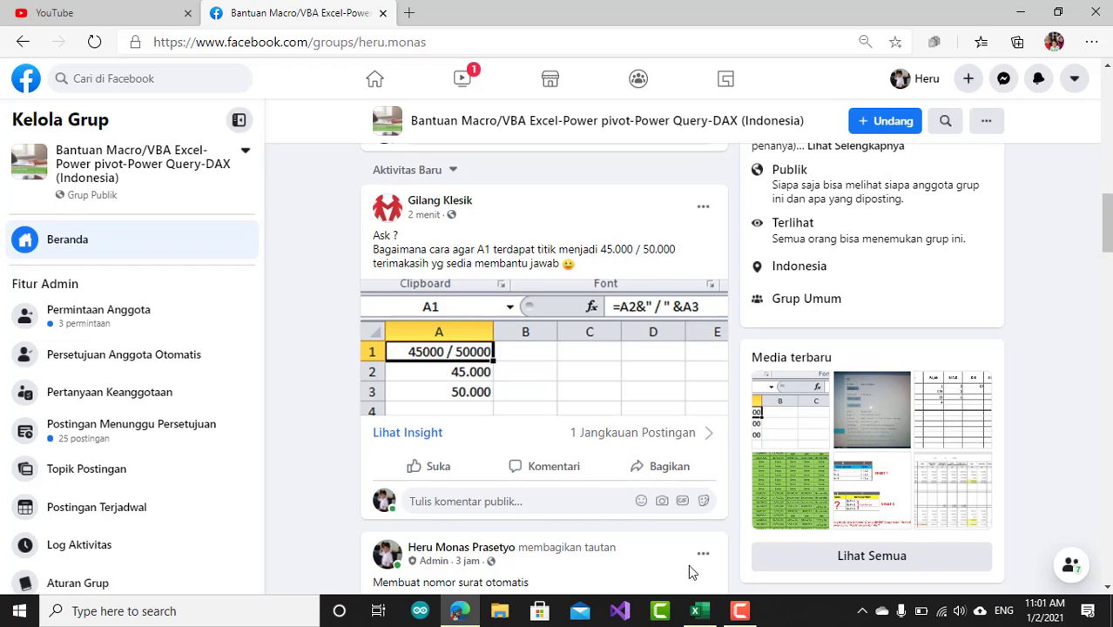
Switch to the Book1 workbook and select the values 45000 and 50000 in A2:A3
left_click(698, 613)
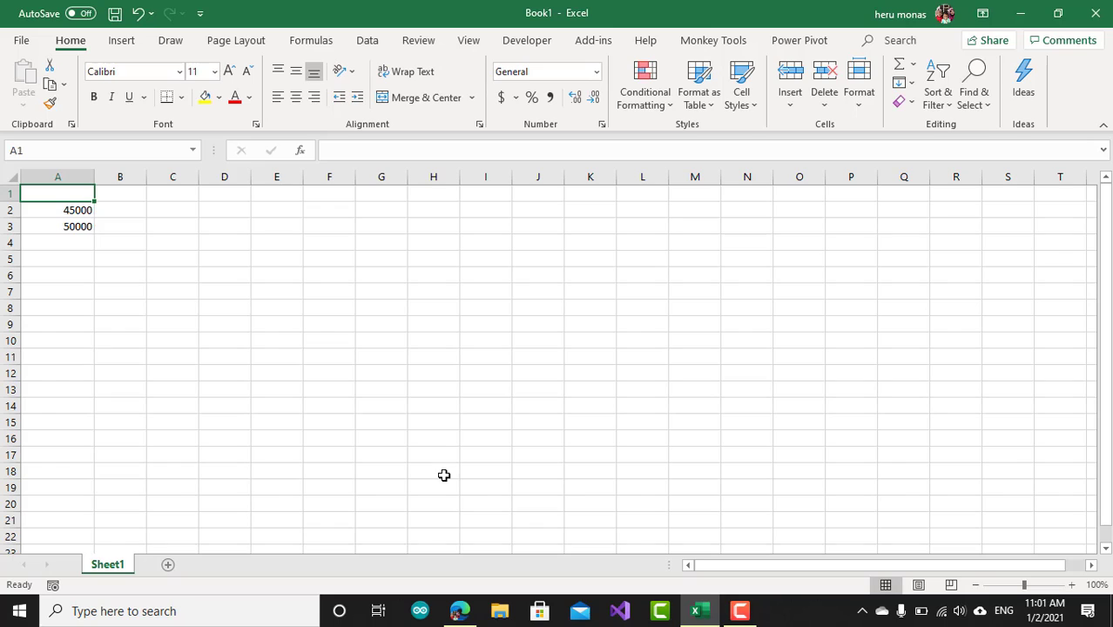
left_click(86, 211)
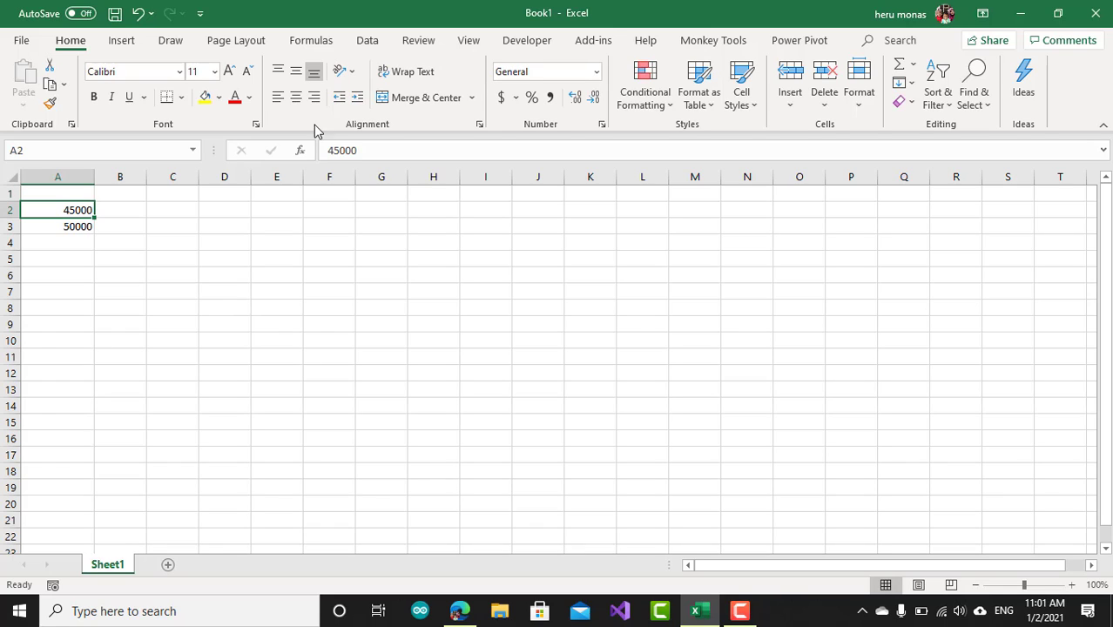
left_click(91, 225)
left_click(229, 228)
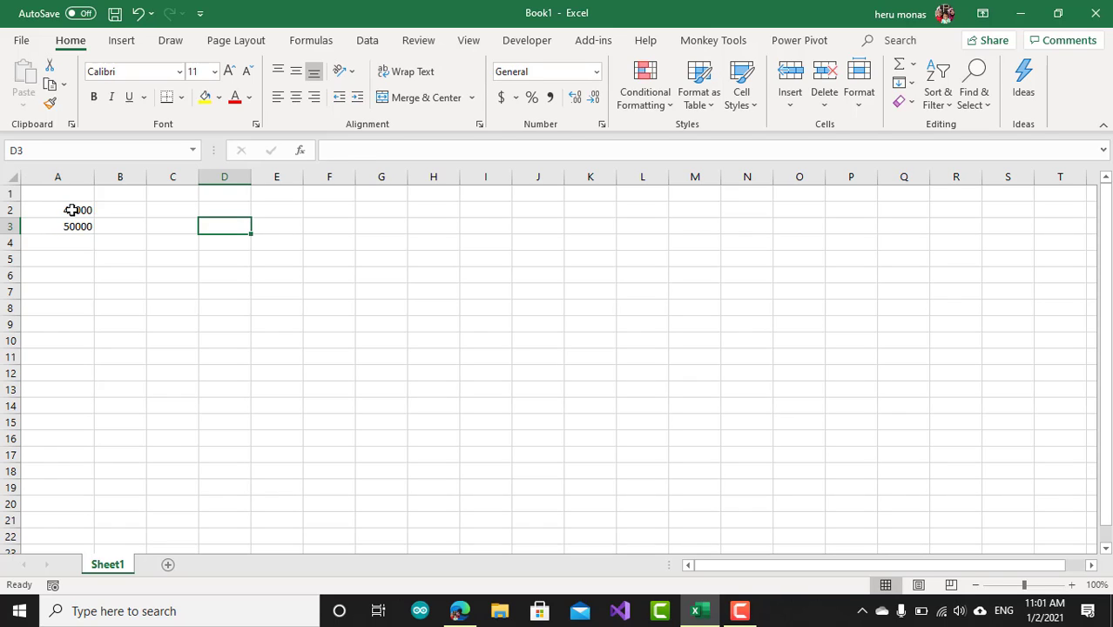
left_click_drag(76, 210, 72, 226)
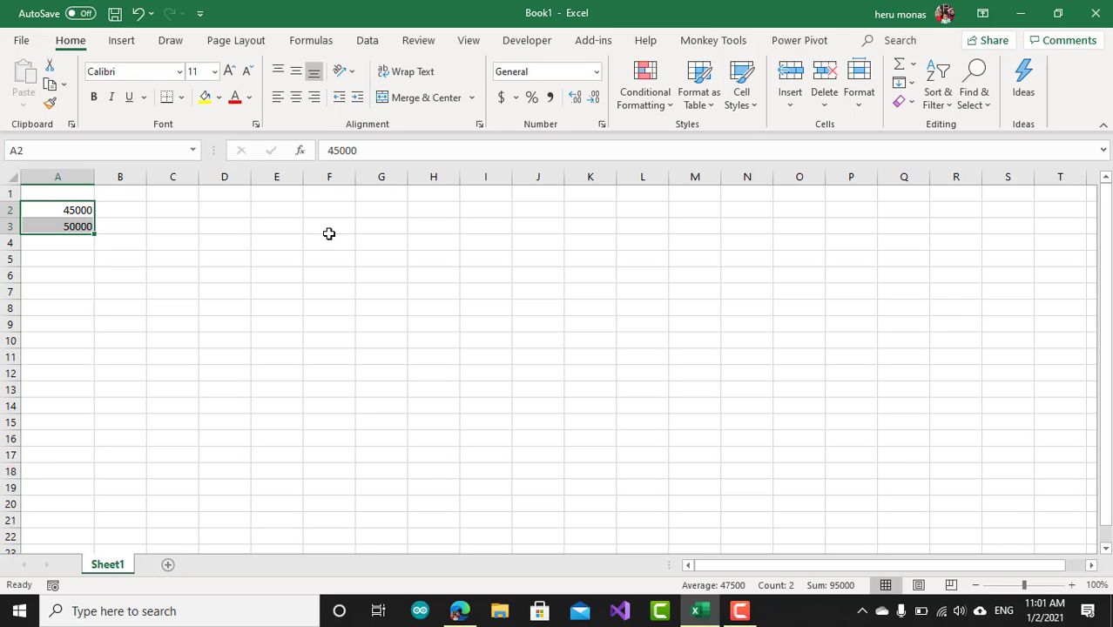
Format A2:A3 as Number with 0 decimal places and a 1000 separator
key("ctrl+1")
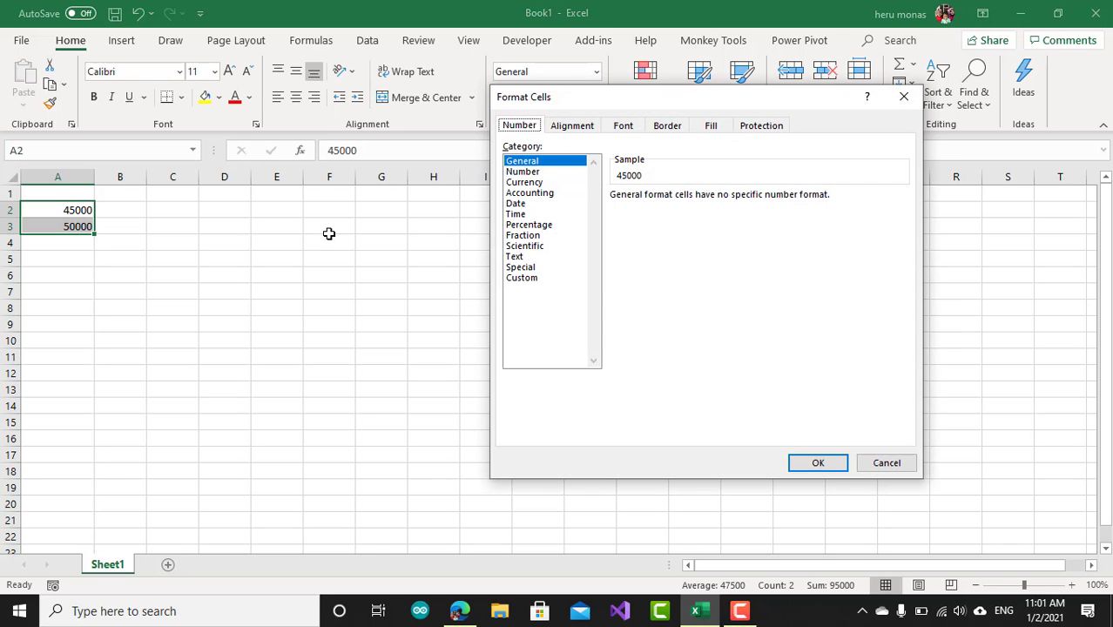
left_click(904, 98)
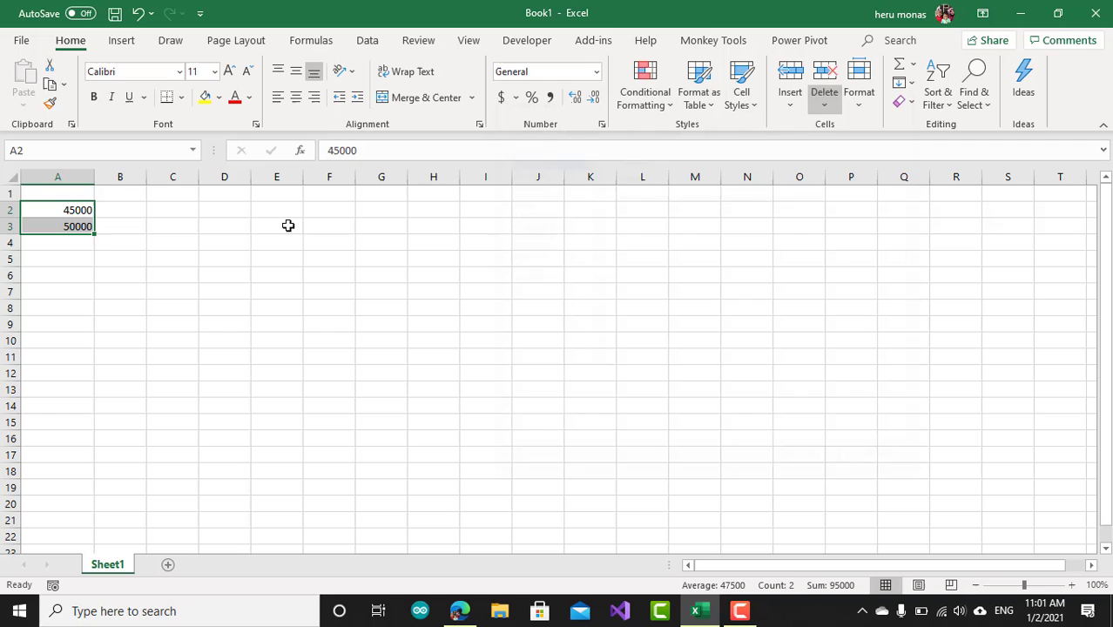
right_click(81, 226)
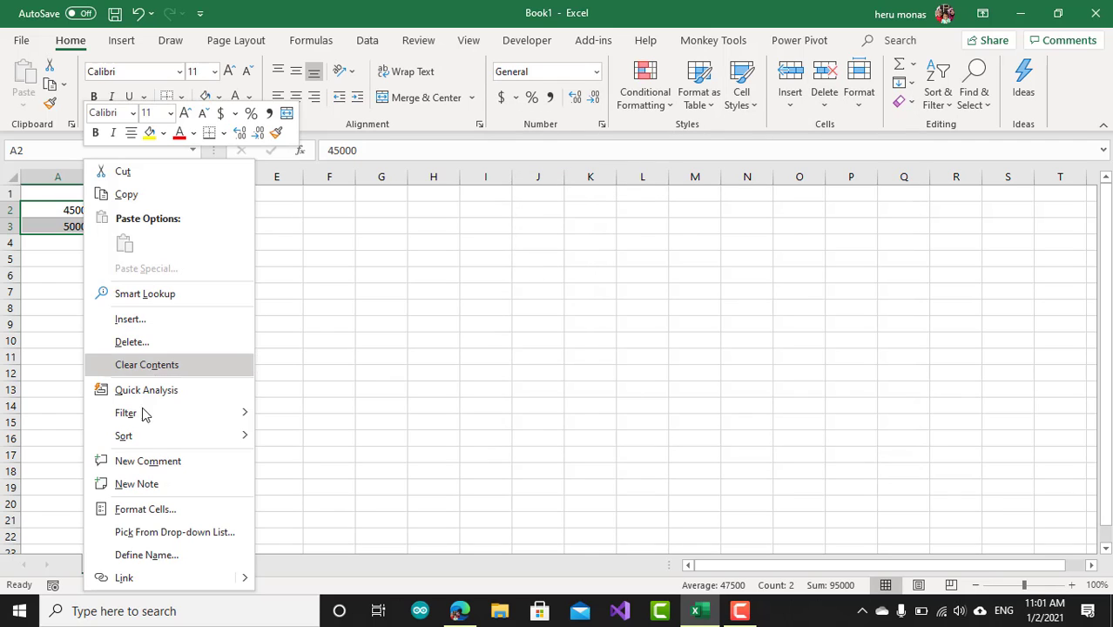
left_click(138, 518)
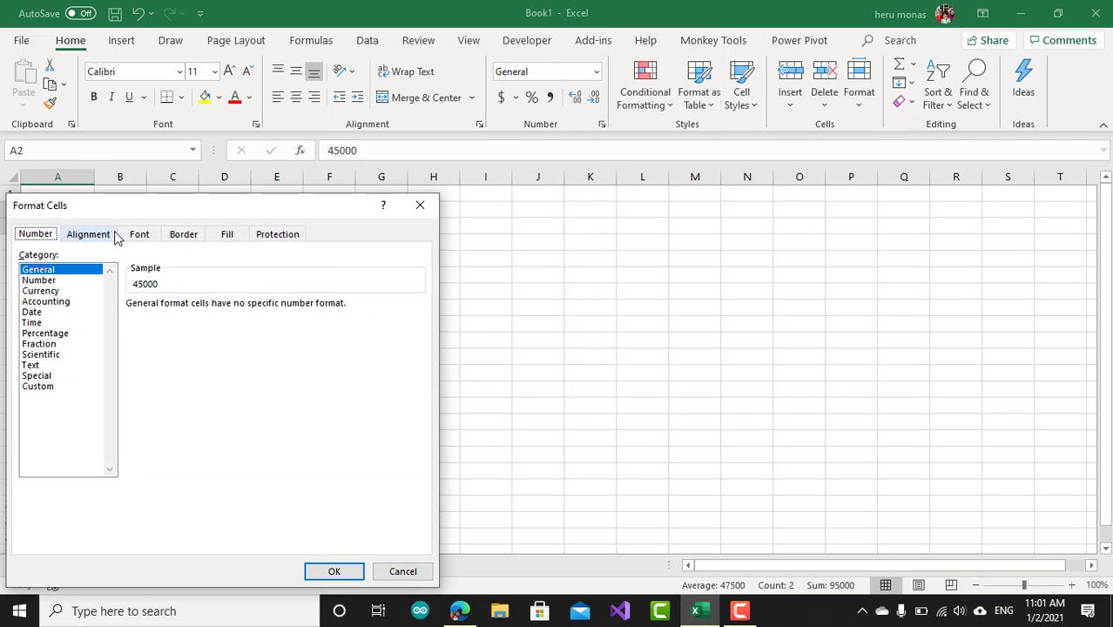
left_click_drag(167, 206, 337, 169)
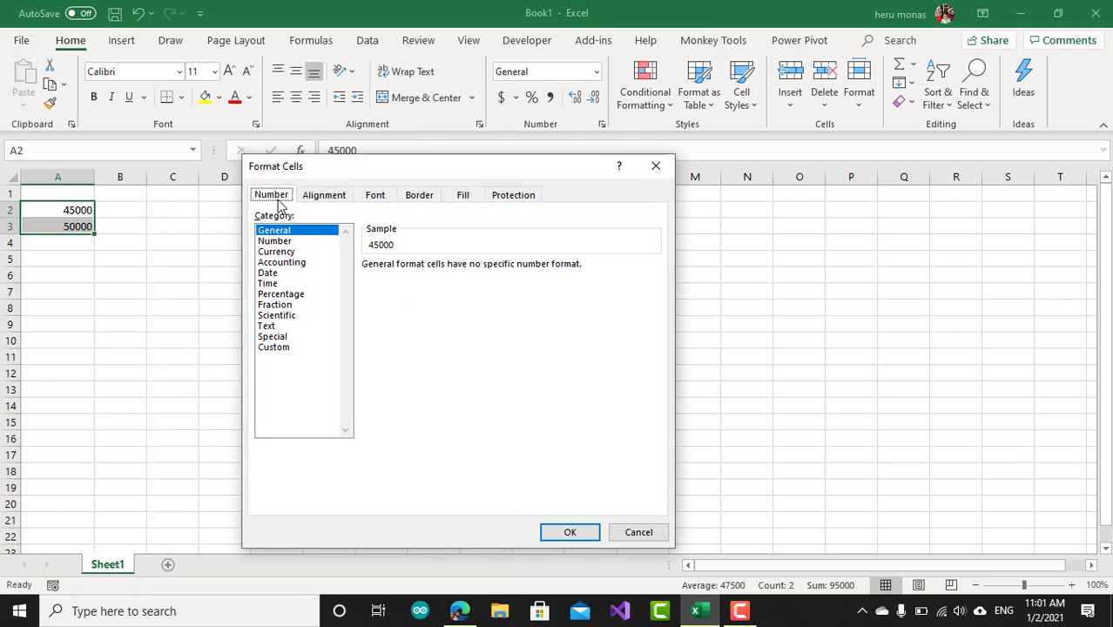
left_click(284, 243)
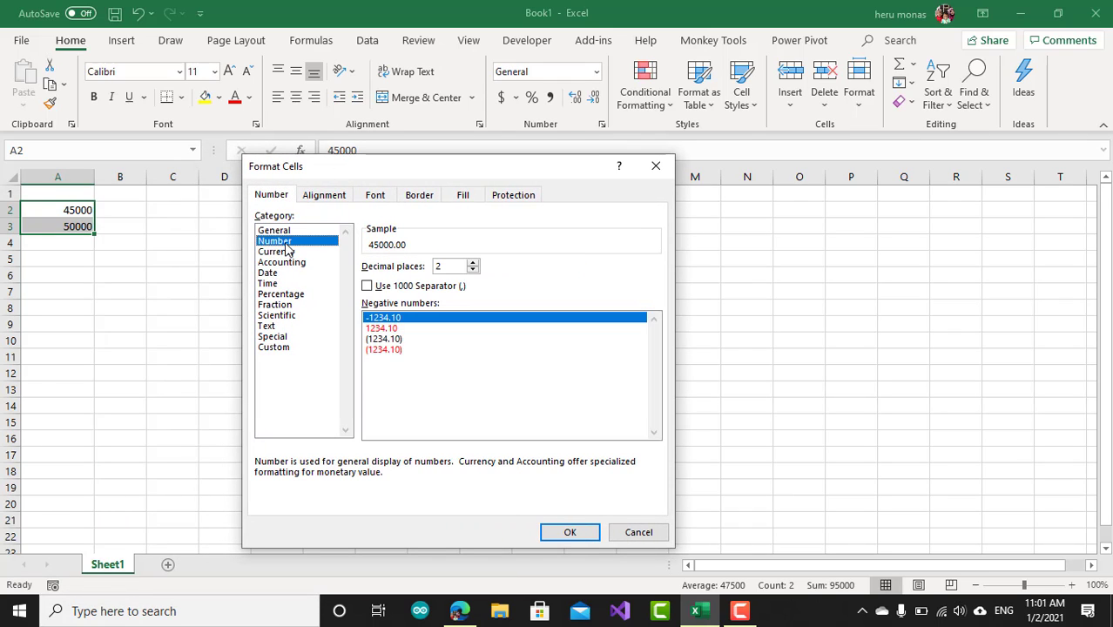
left_click(473, 271)
left_click(472, 271)
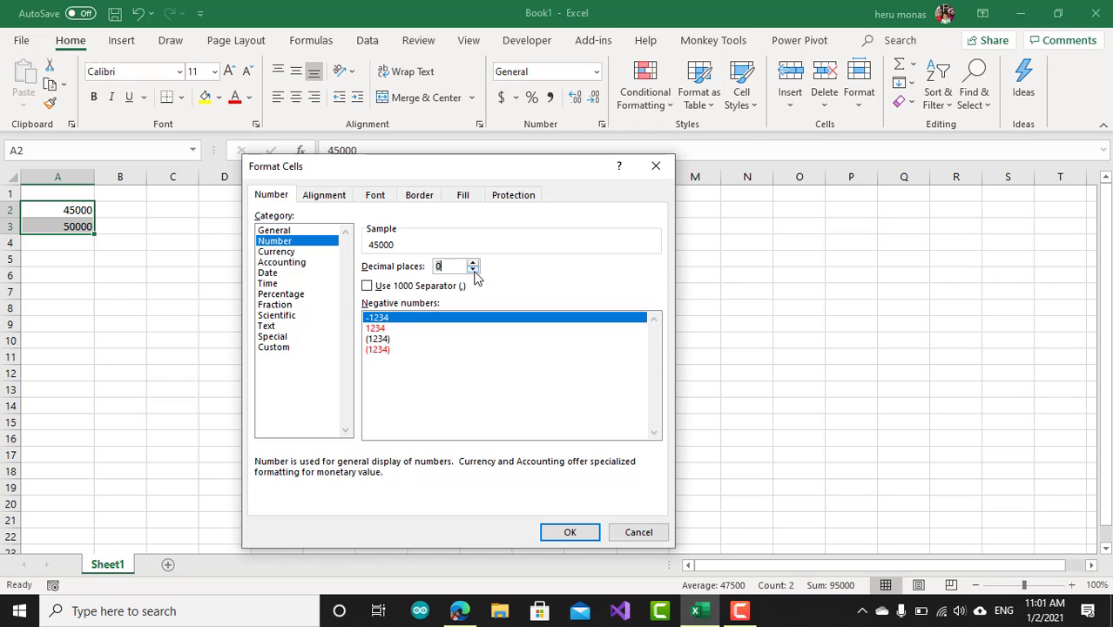
left_click(366, 287)
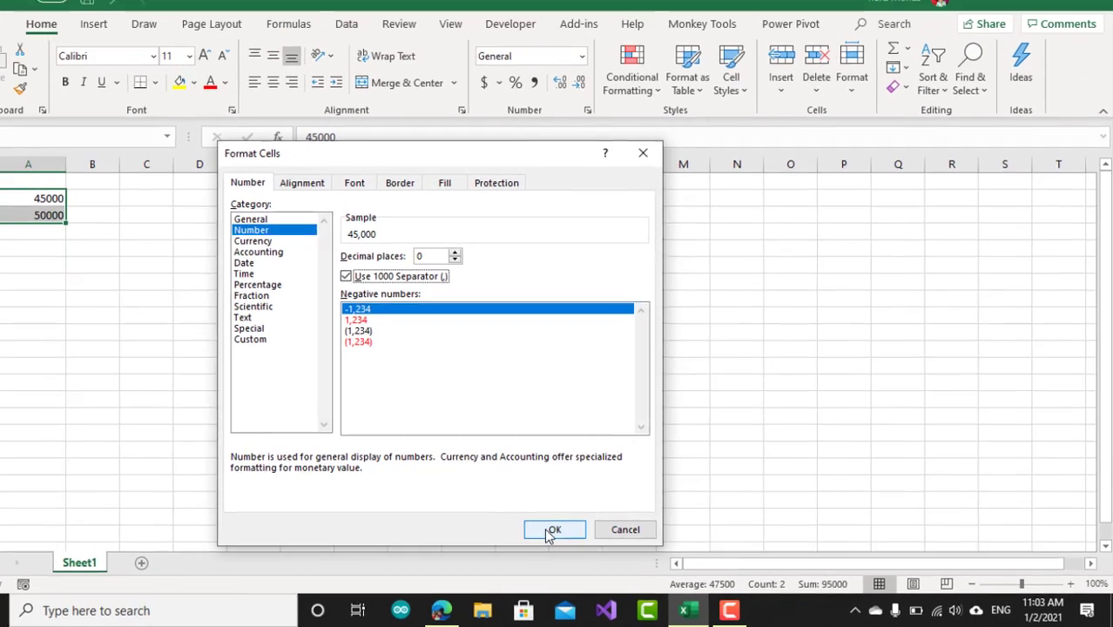
left_click(549, 533)
left_click(174, 309)
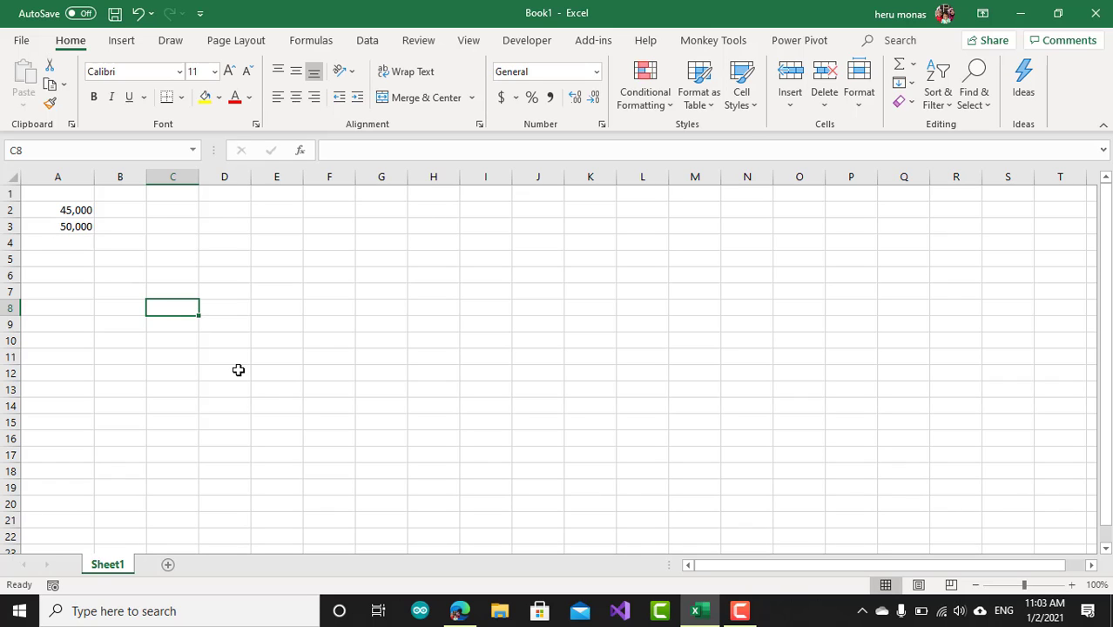
left_click(459, 611)
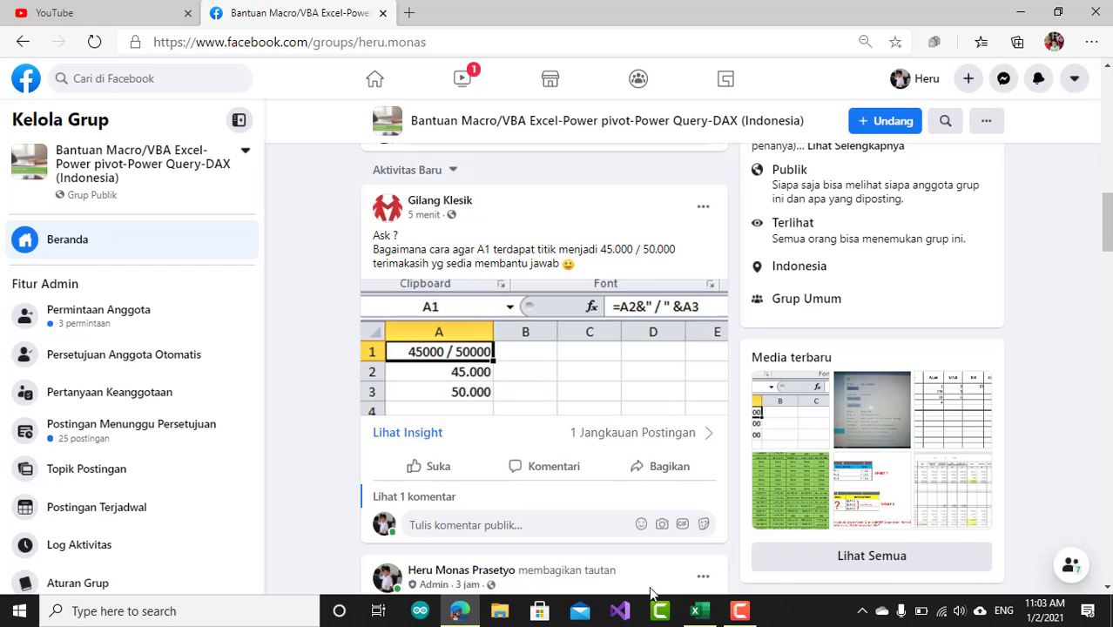
left_click(696, 610)
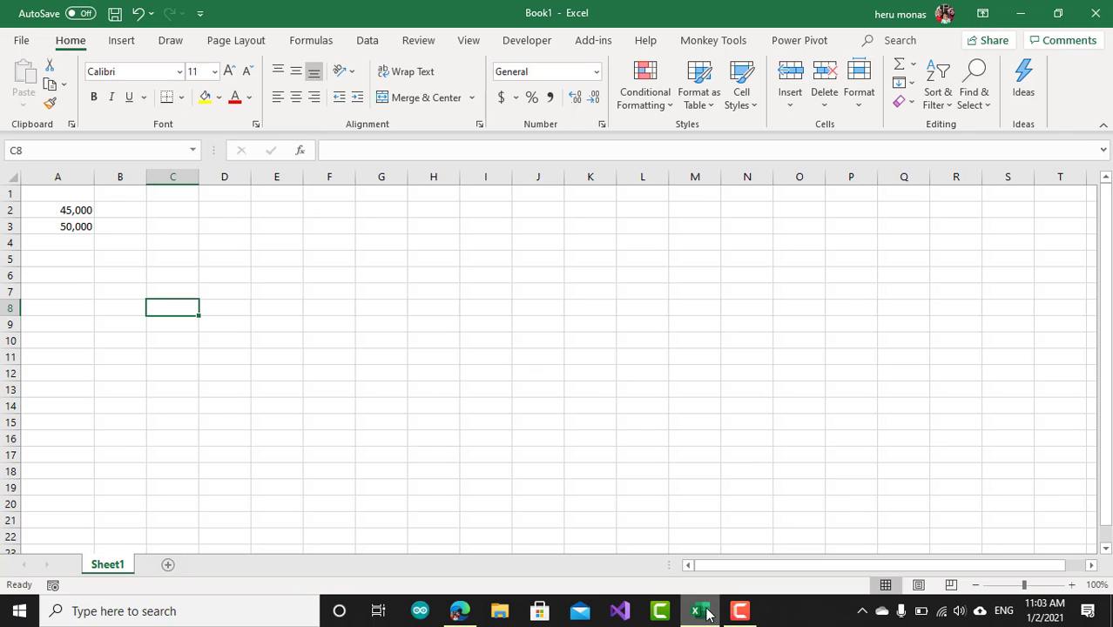
In A1, start the formula =TEXT(A2,"#.0") to turn A2 into formatted text
left_click(80, 195)
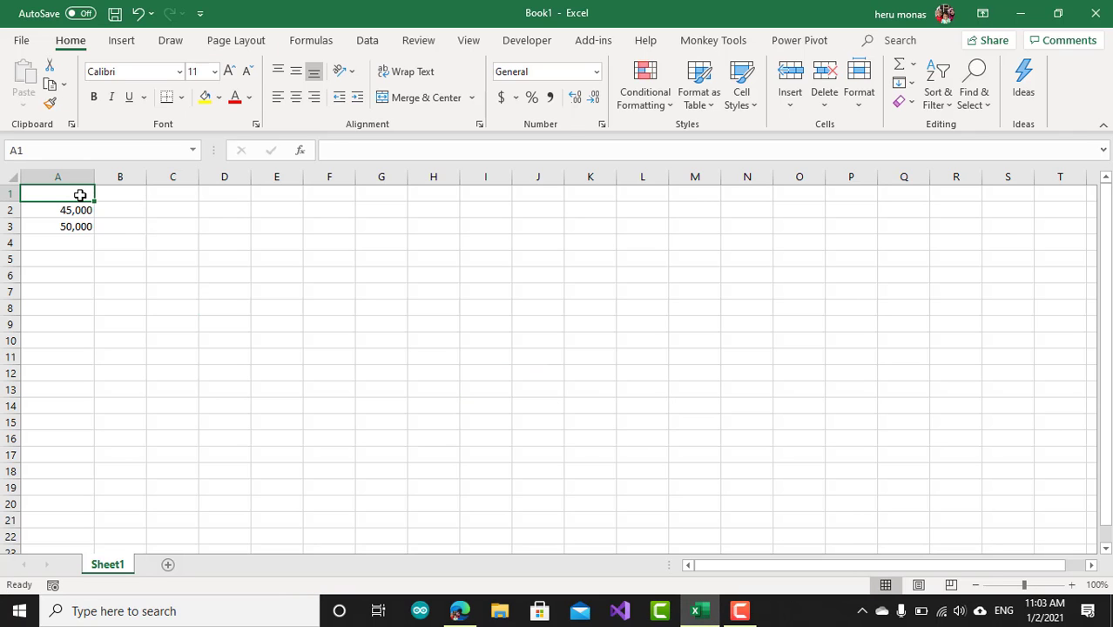
type("=text")
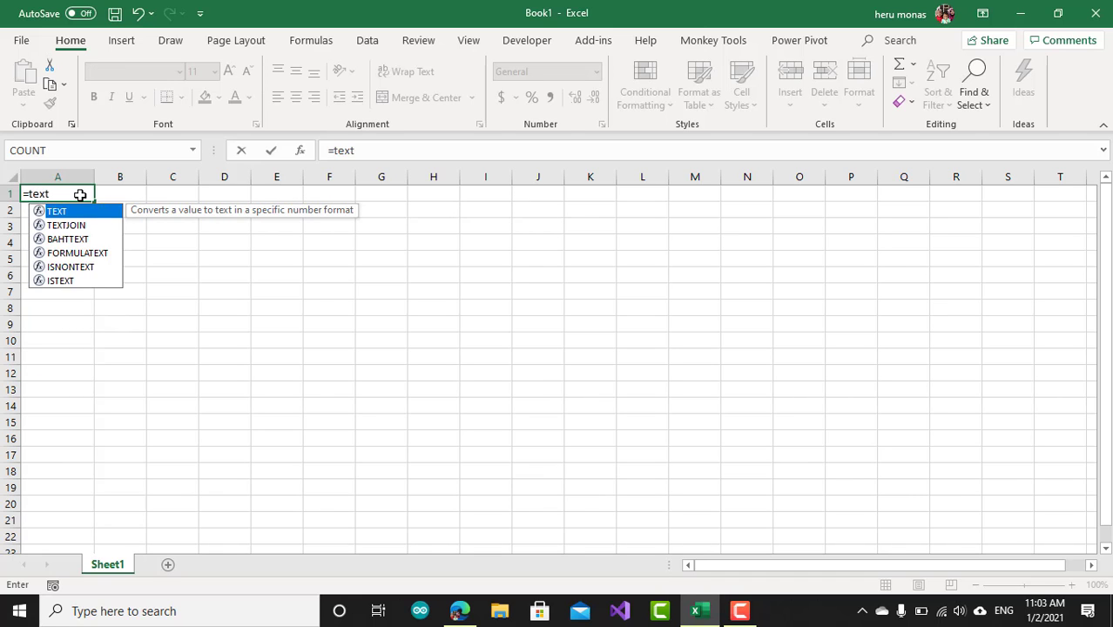
type("(")
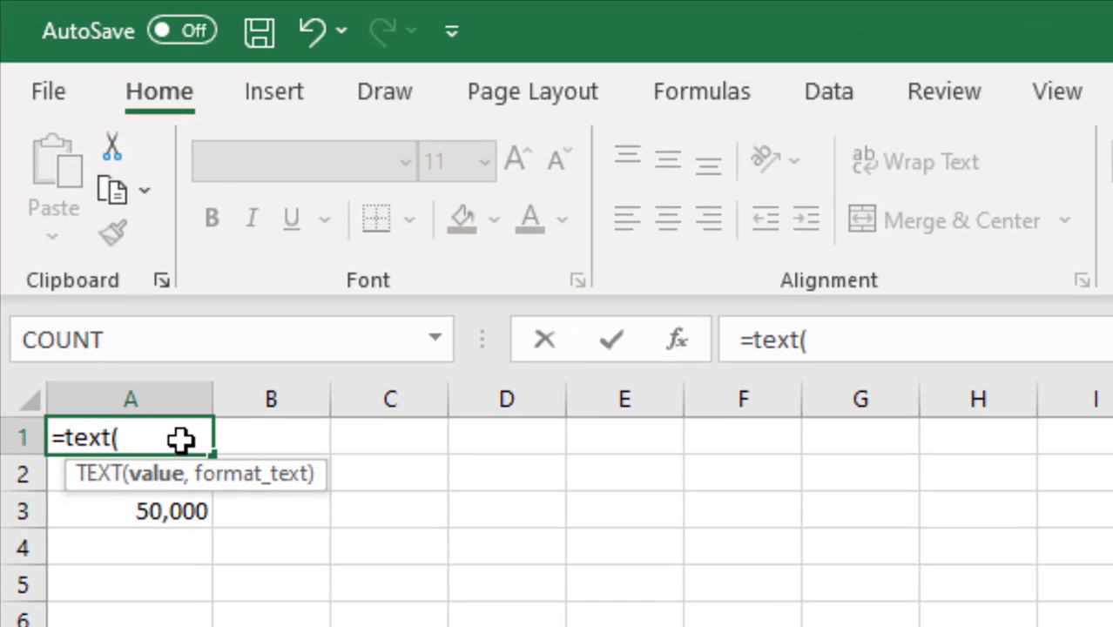
left_click(63, 474)
left_click(904, 351)
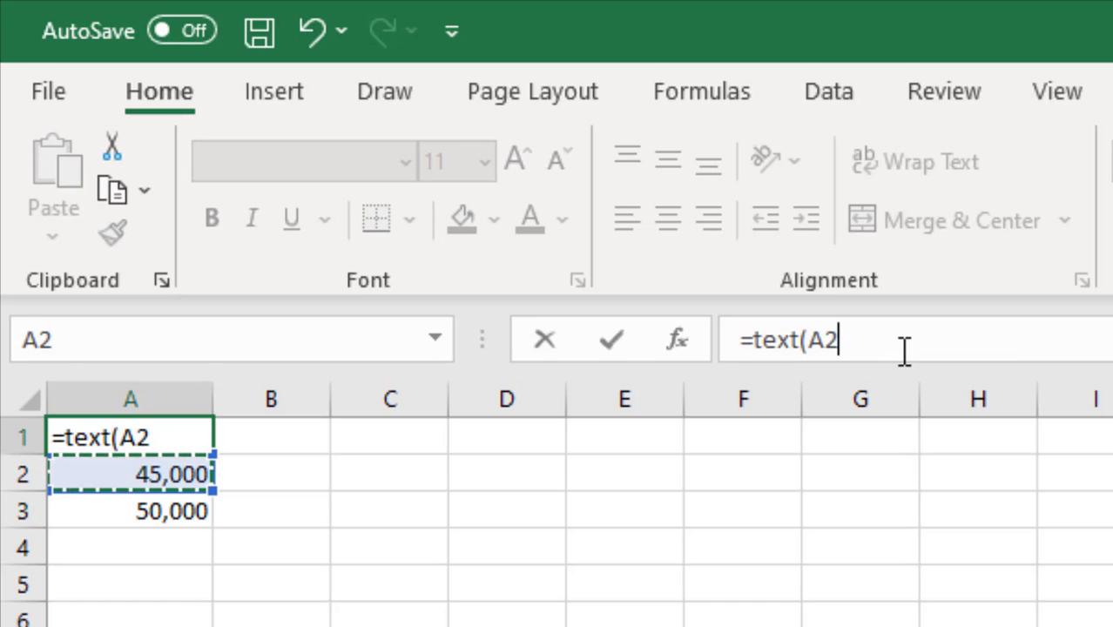
type("&")
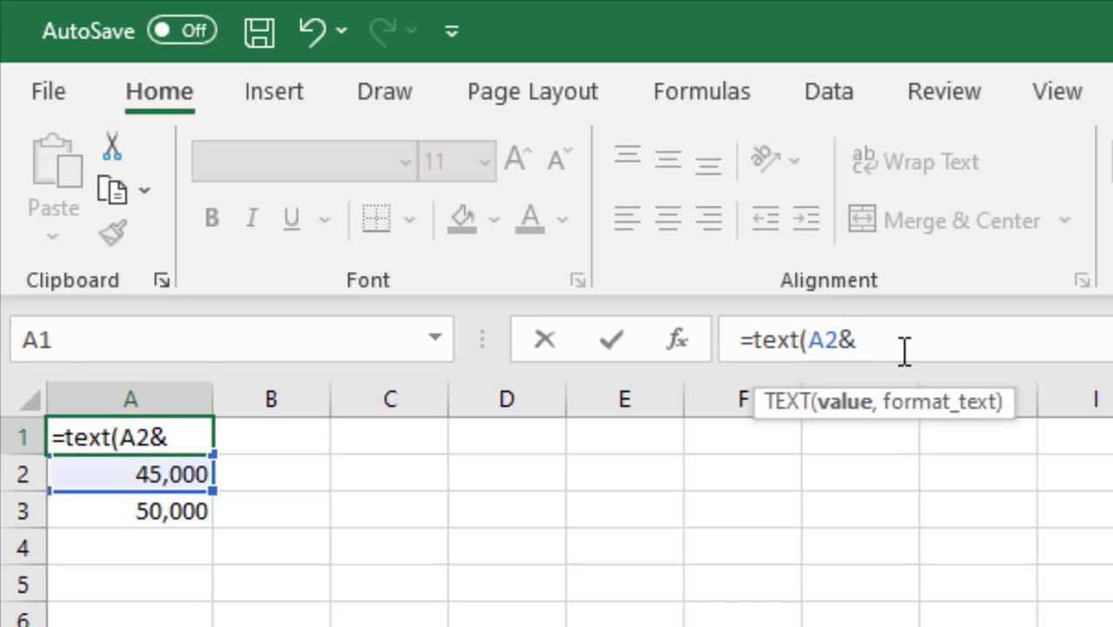
key("BackSpace")
type(",")
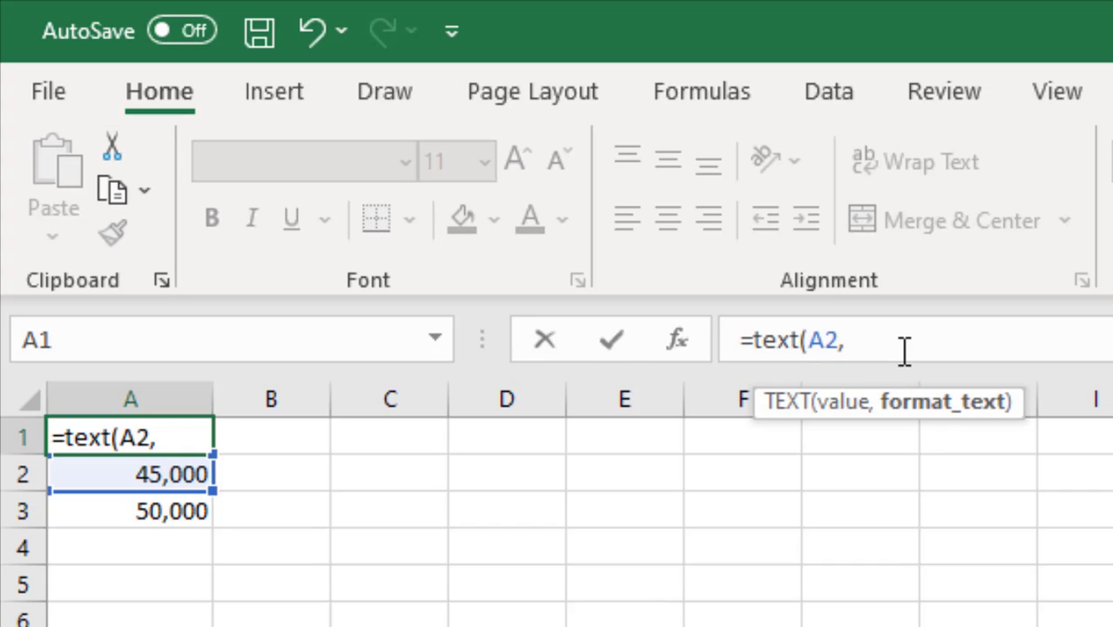
type("\"")
type("#")
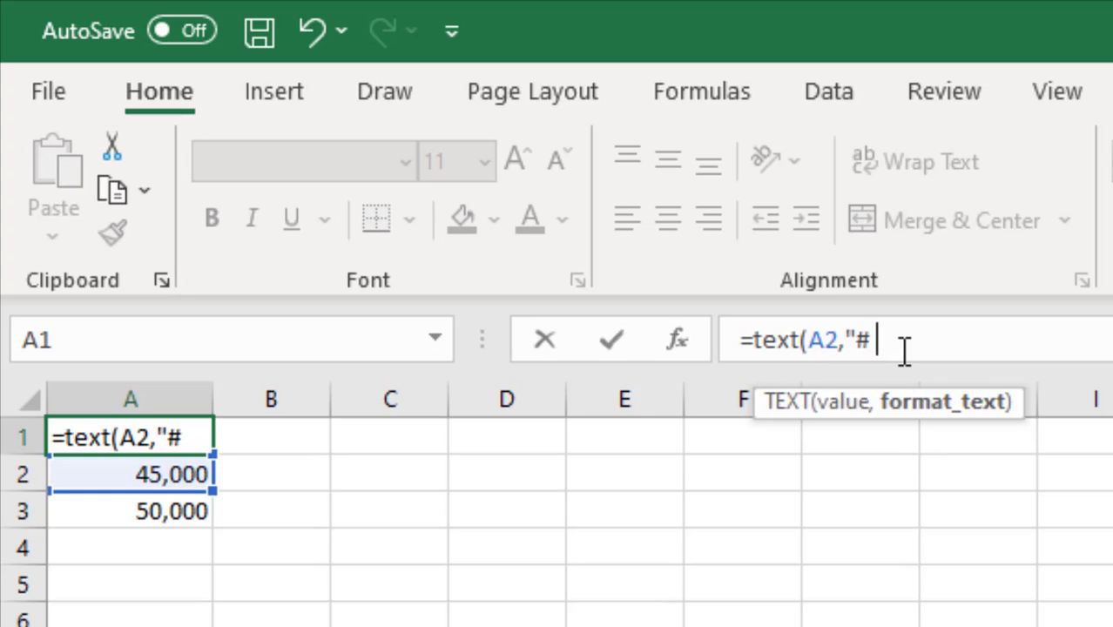
type(" .0")
type(")")
key("BackSpace")
type("\"")
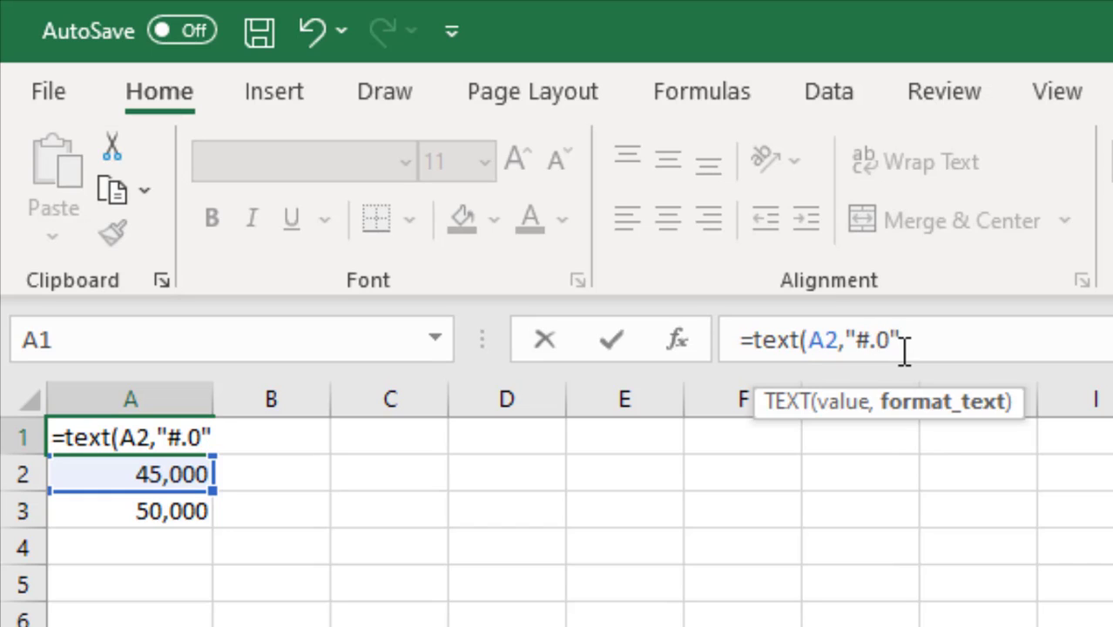
type(")")
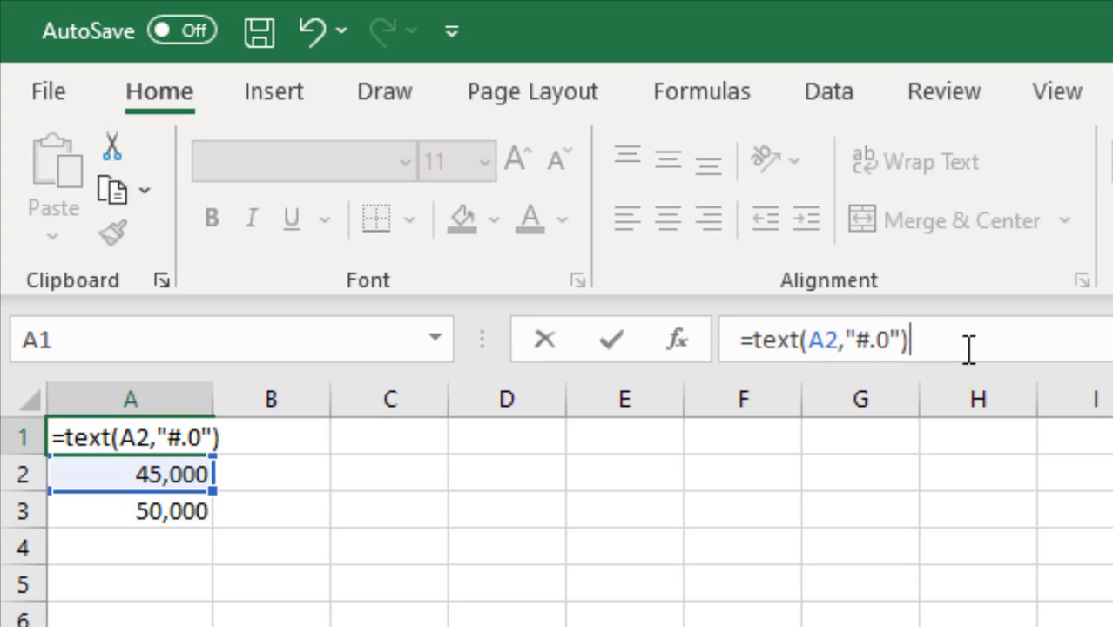
Change A1's format pattern to "#,0" and append & "/" & to the formula
key("BackSpace")
key("BackSpace")
key("BackSpace")
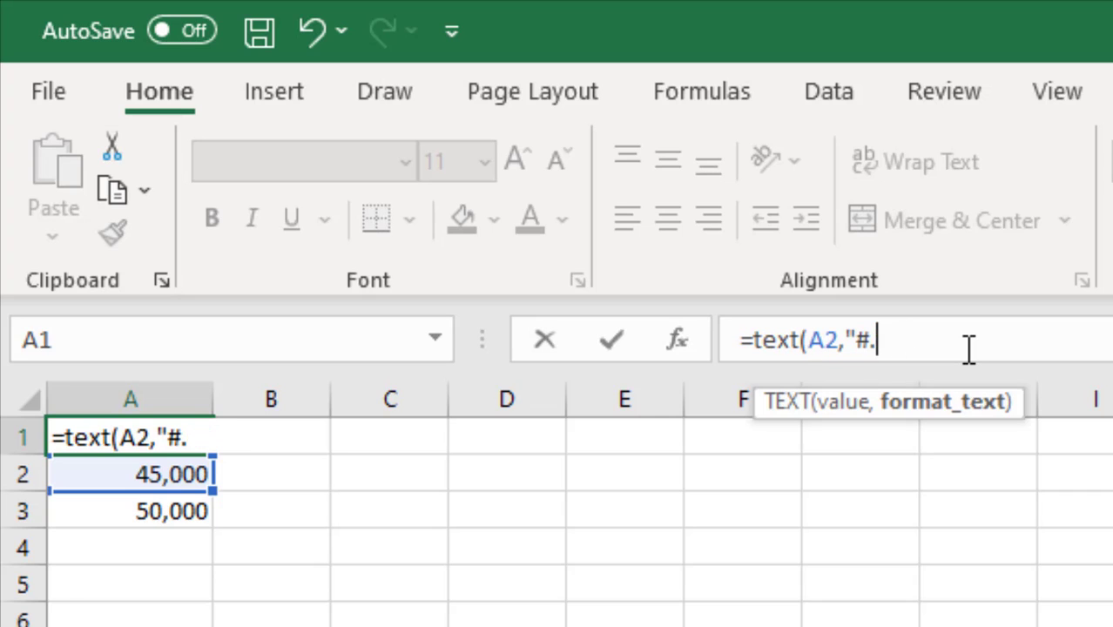
key("BackSpace")
type(",0")
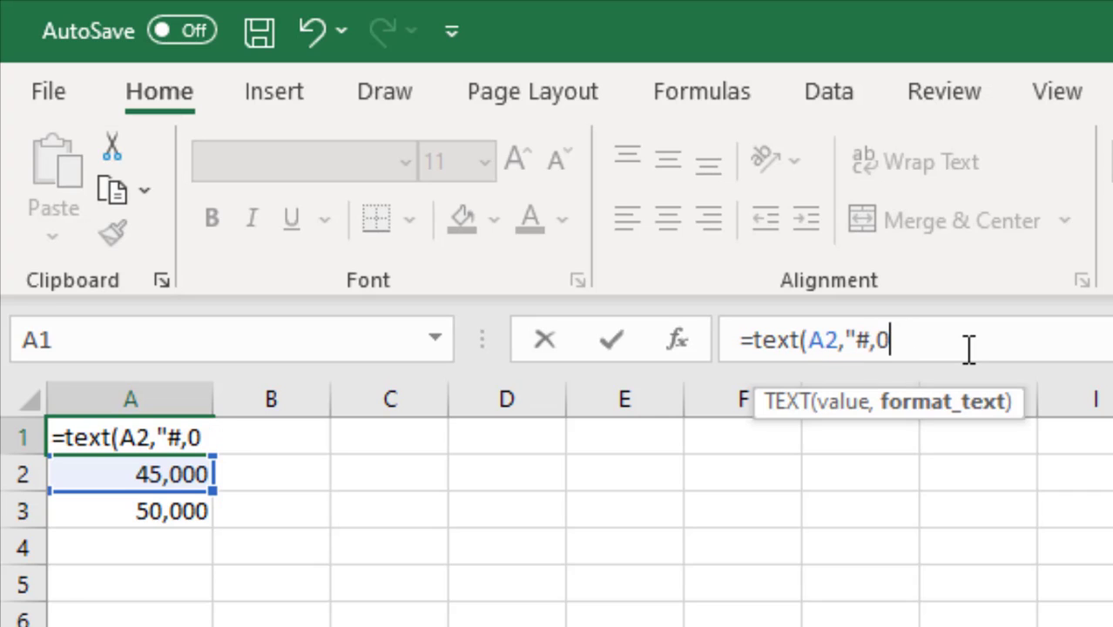
type("\")")
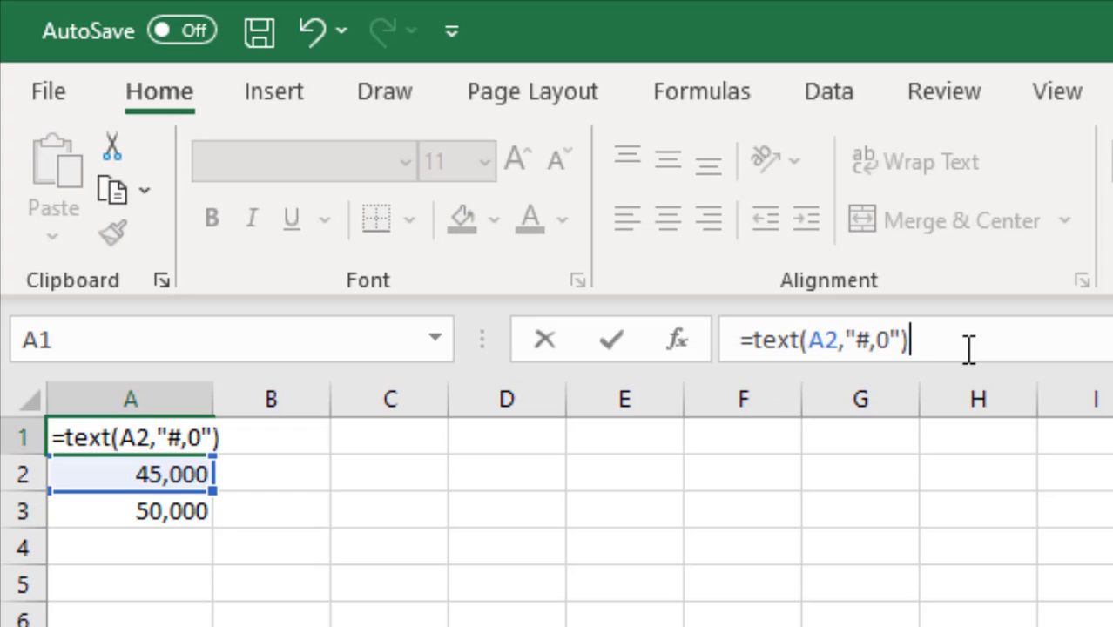
type(" & ")
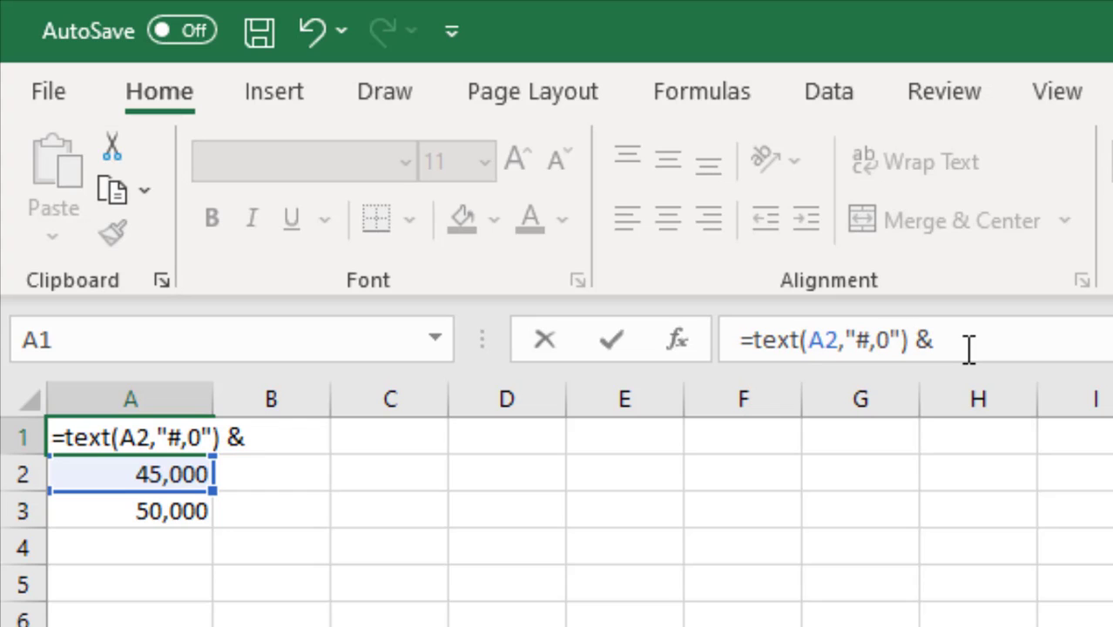
type("\"/")
type("\"")
type("&")
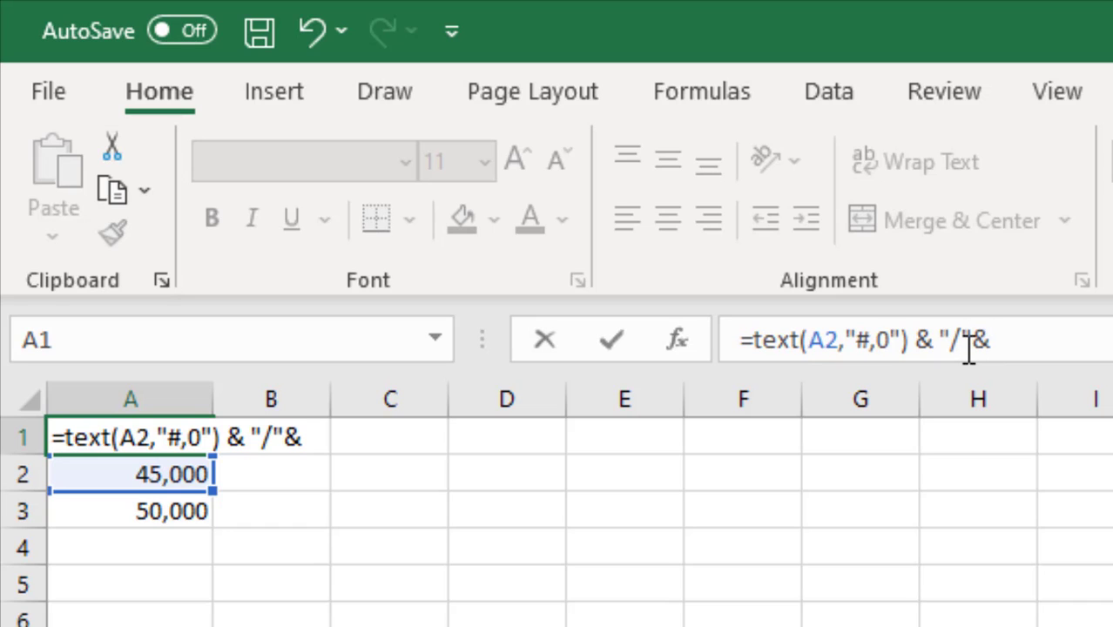
Append TEXT(A3,"#,0") and enter the formula so A1 shows 45,000/50,000
left_click(192, 511)
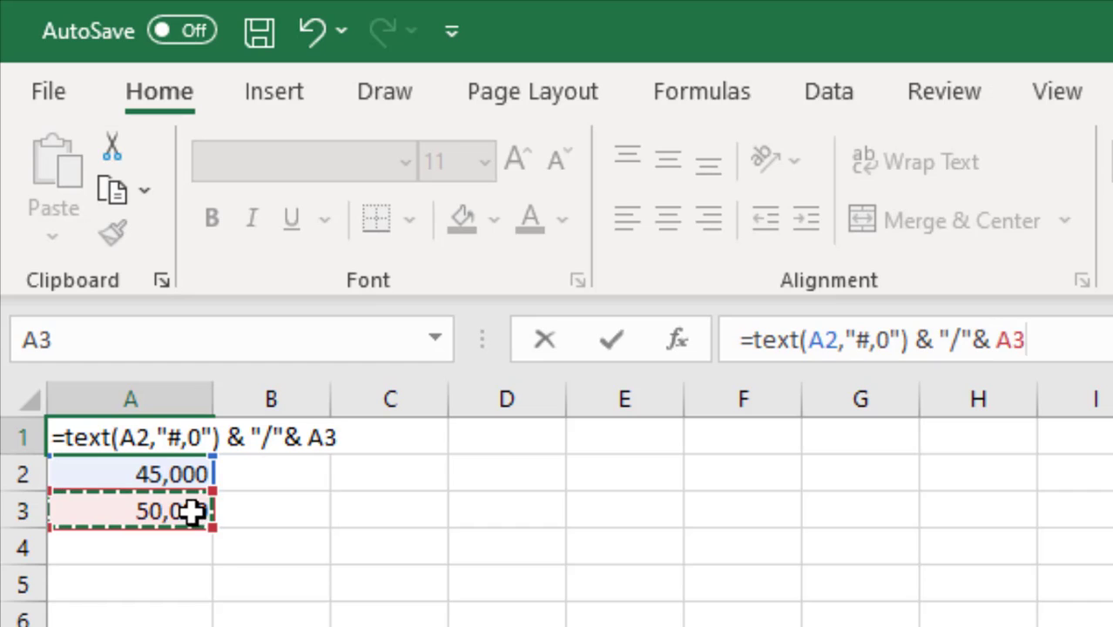
left_click(998, 340)
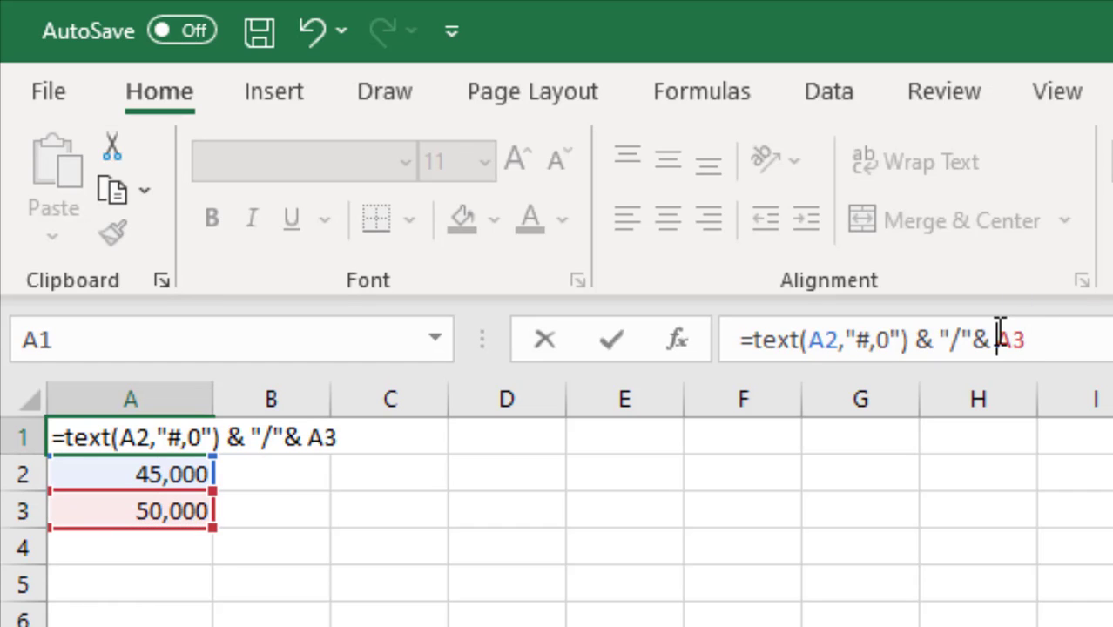
type("text")
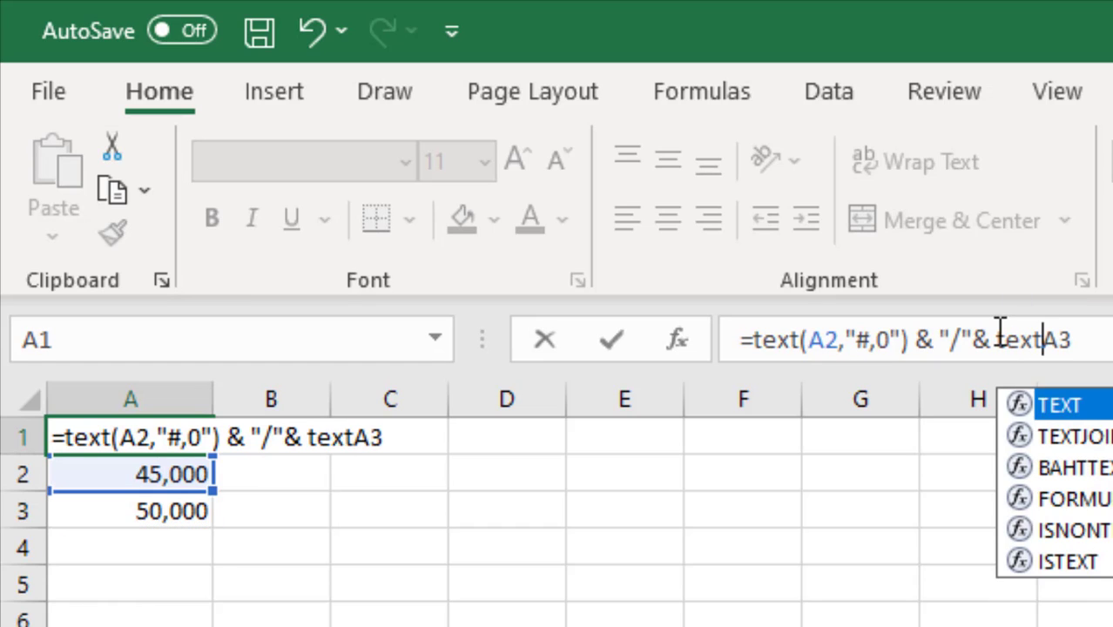
type("(")
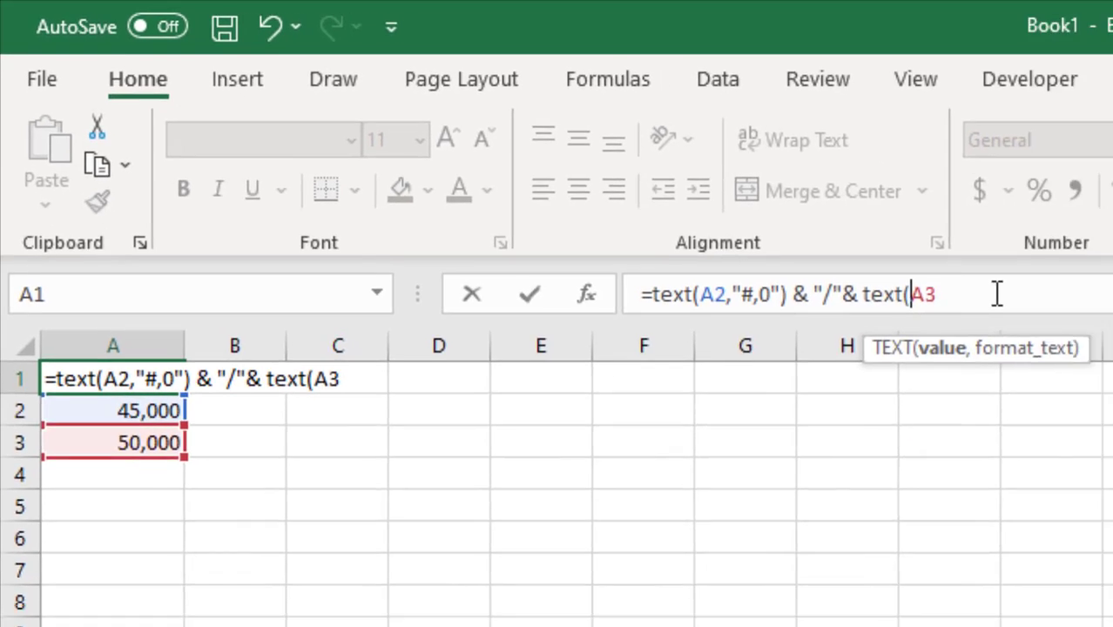
left_click(998, 295)
type(",")
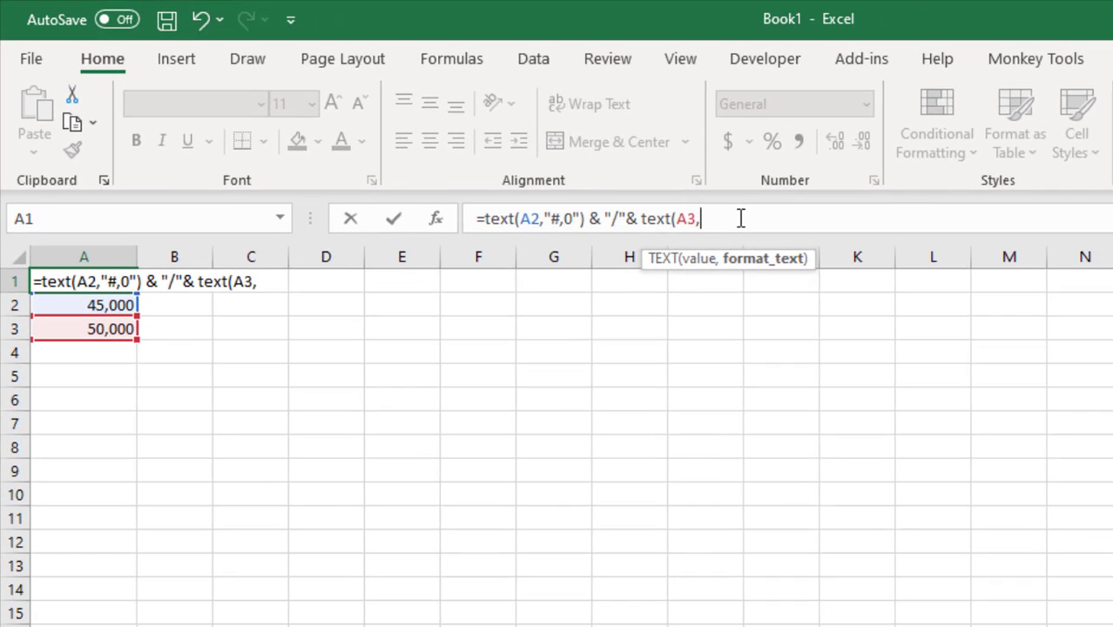
type("\"")
type("#")
type(".")
key("BackSpace")
type(",0")
type("\"")
type(")")
key("ctrl+Return")
key("Return")
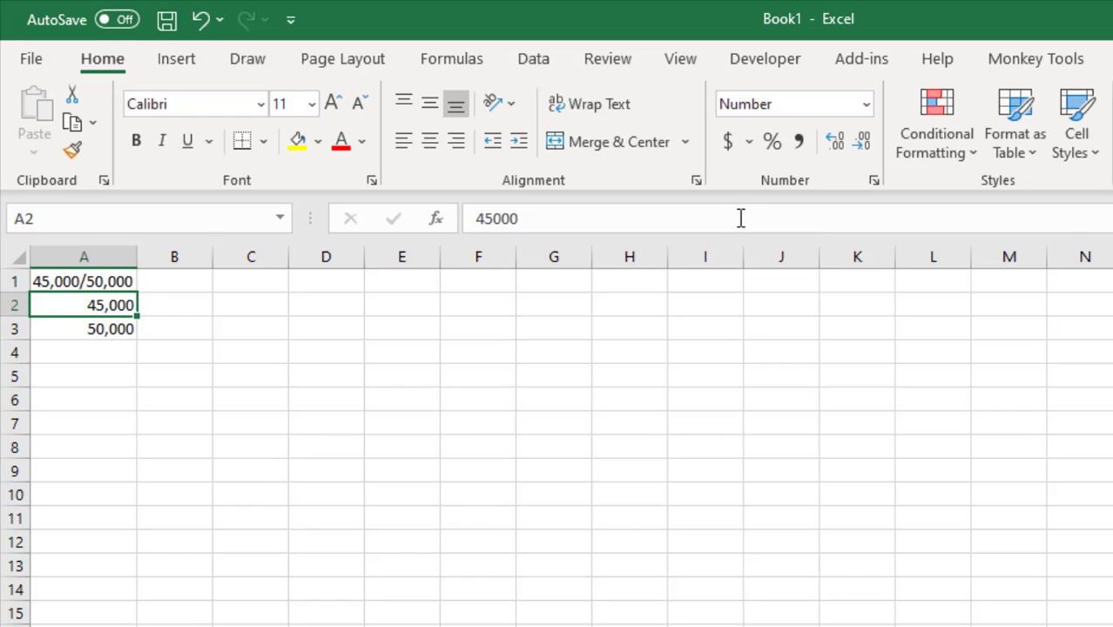
left_click(603, 346)
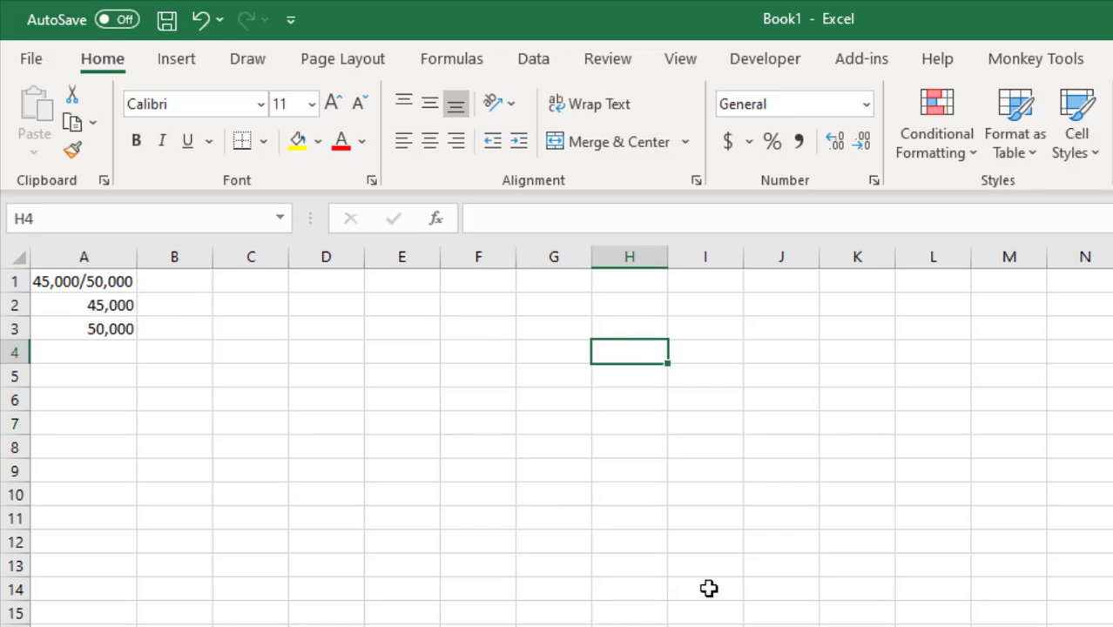
key("alt+Tab")
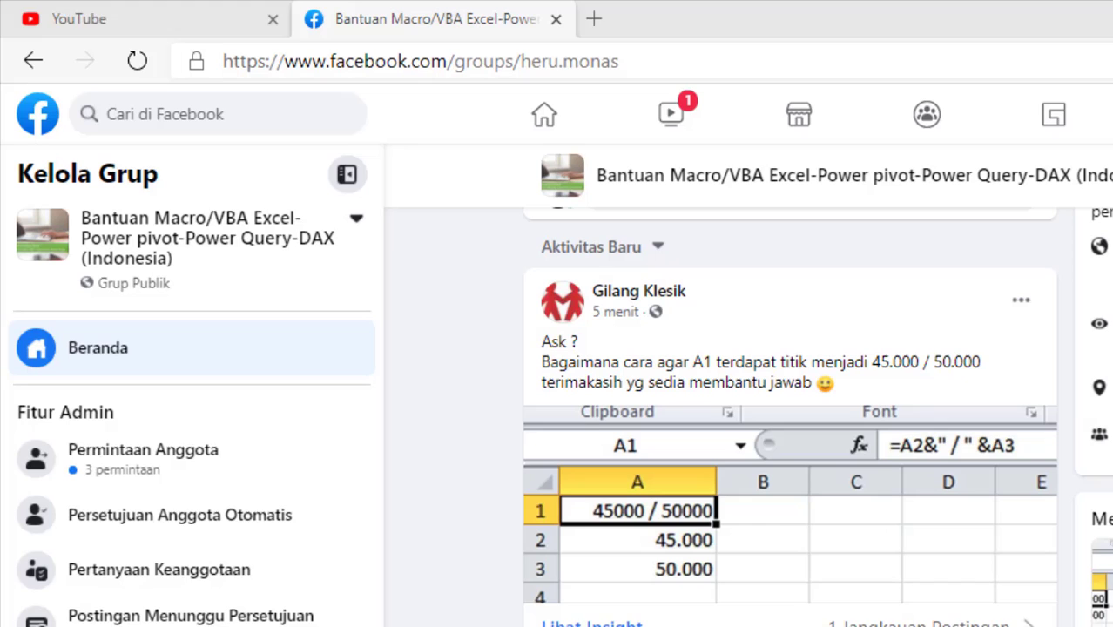